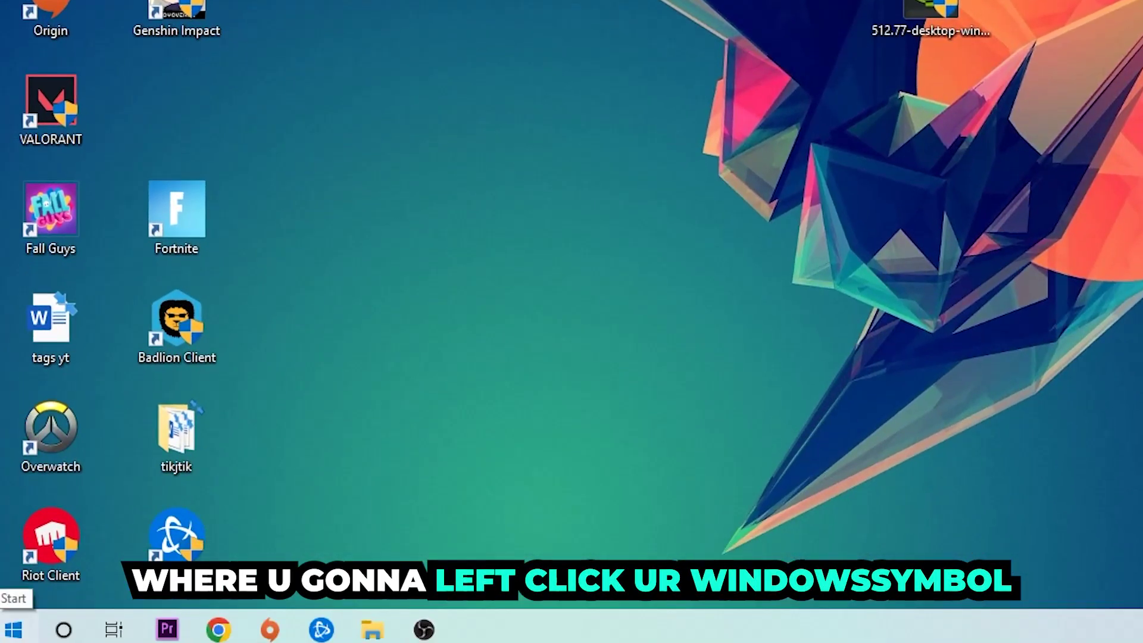
- Search the Start menu for "wind" to find Windows Defender Firewall
click(14, 630)
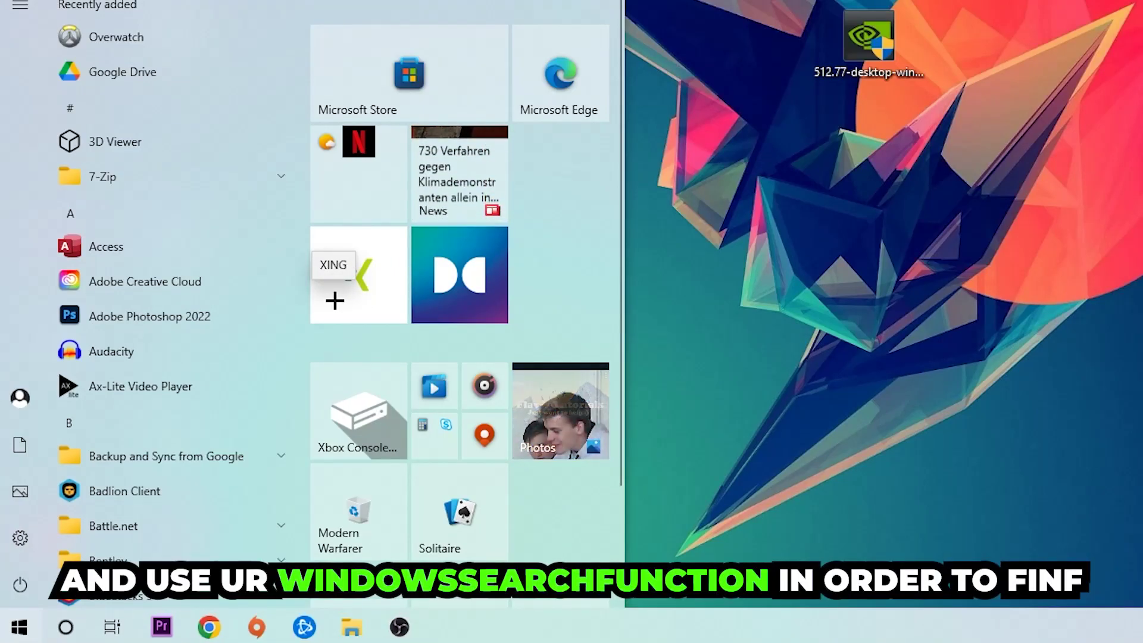
text(wind)
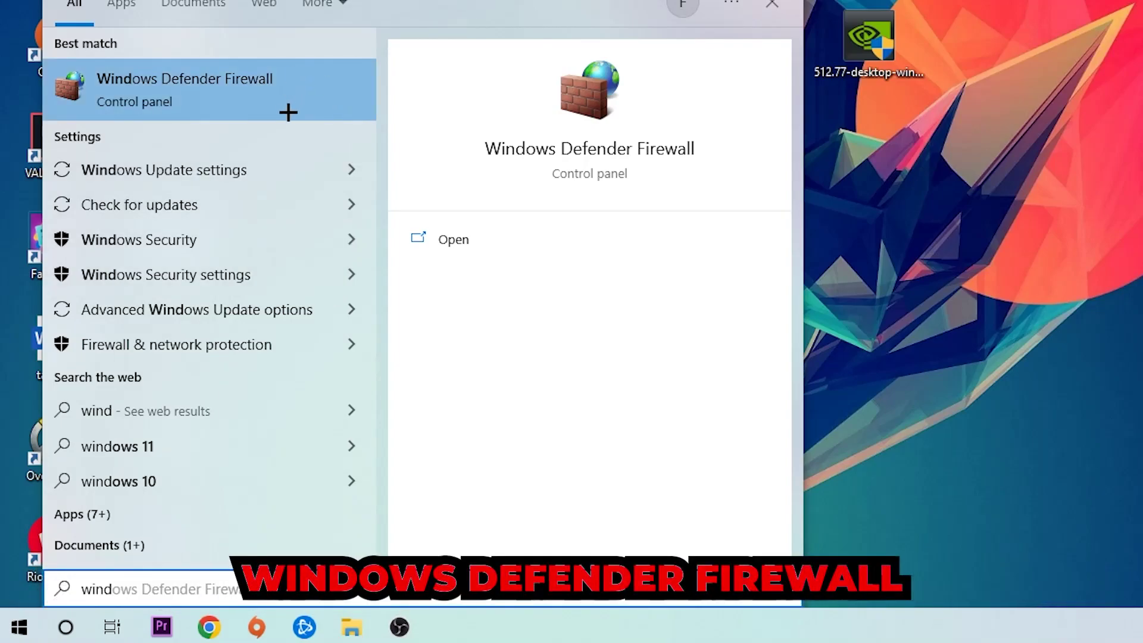
- Open Windows Defender Firewall's allowed apps page and unlock it via Change settings
click(289, 112)
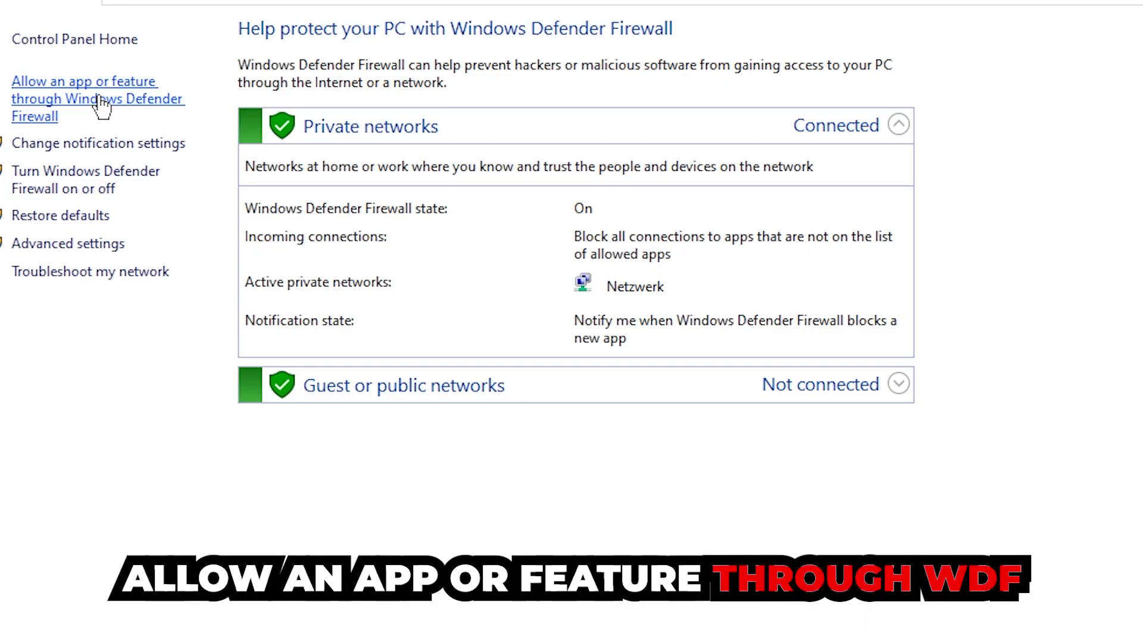
click(101, 104)
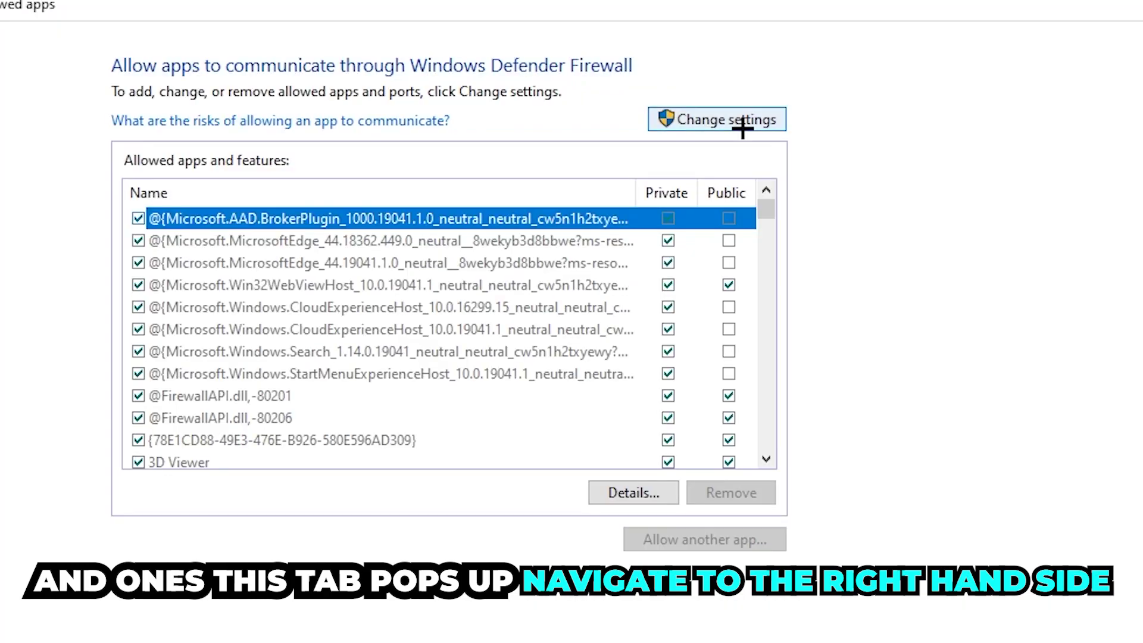
click(723, 89)
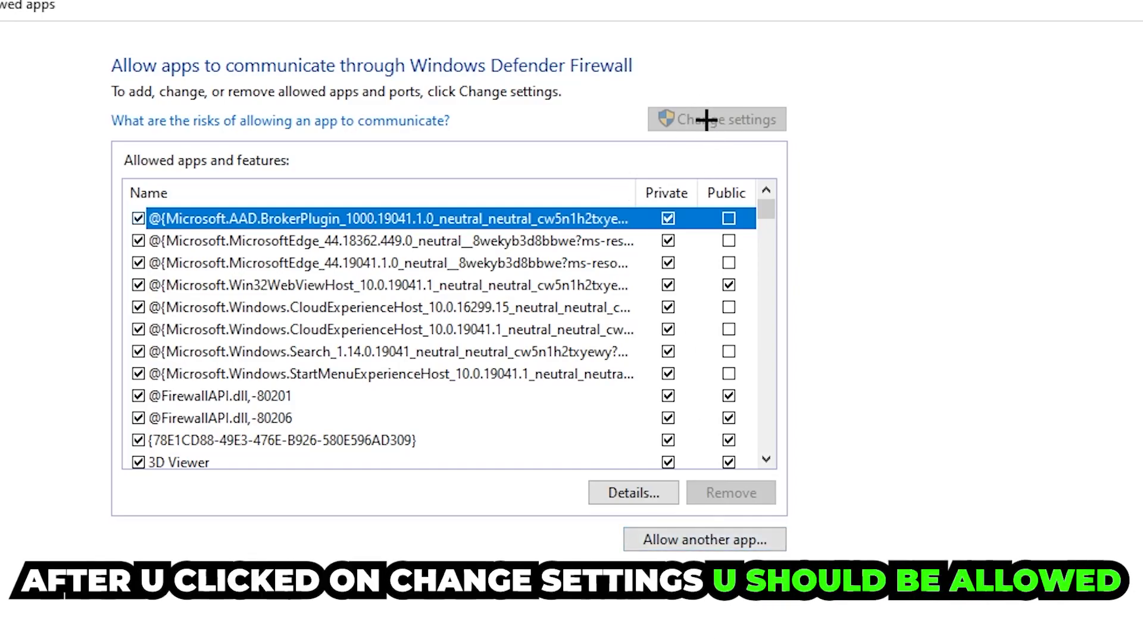
click(692, 539)
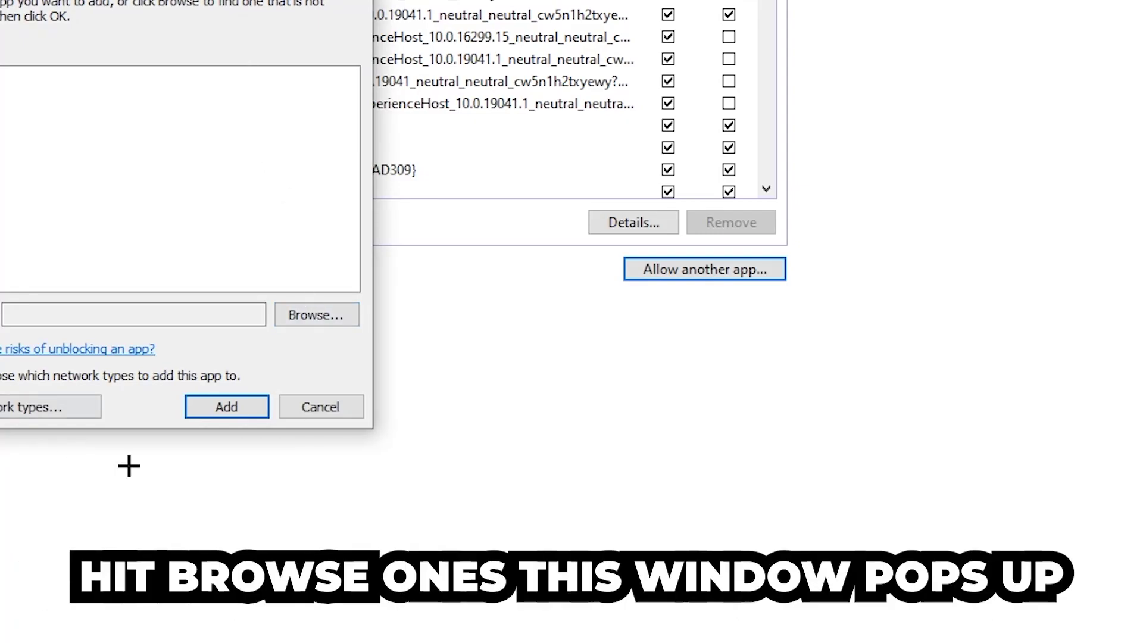
click(309, 315)
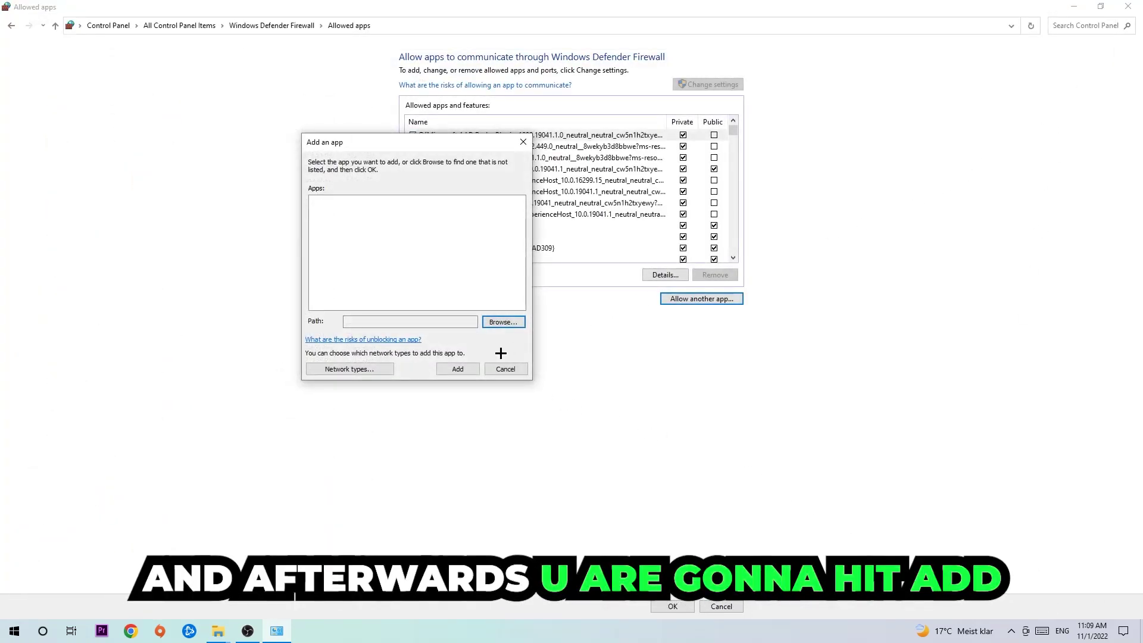
click(524, 143)
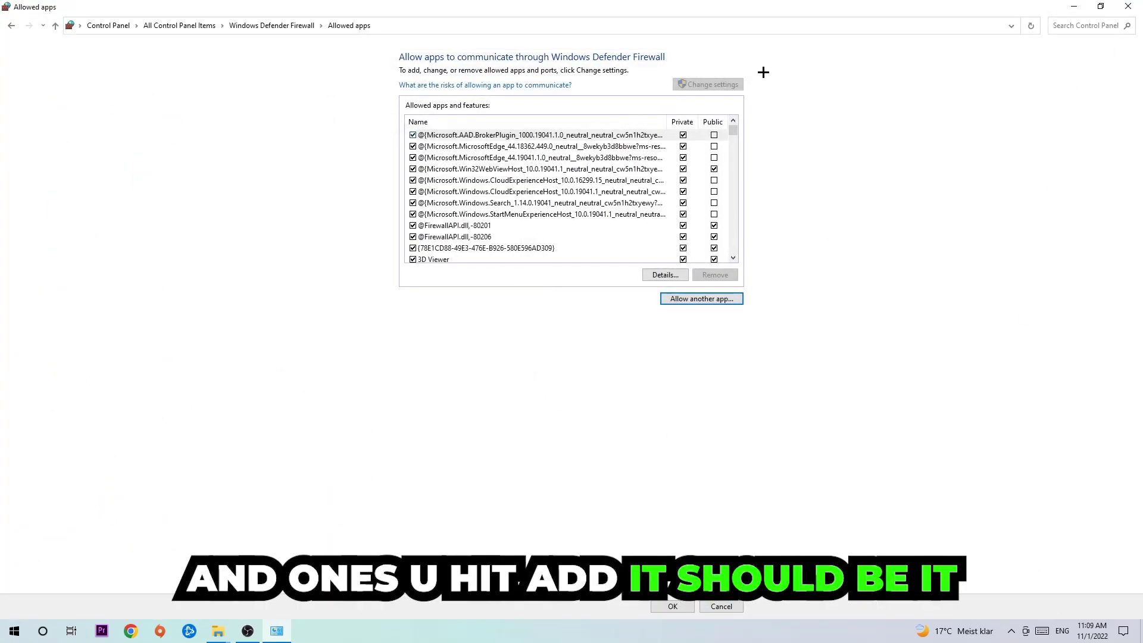